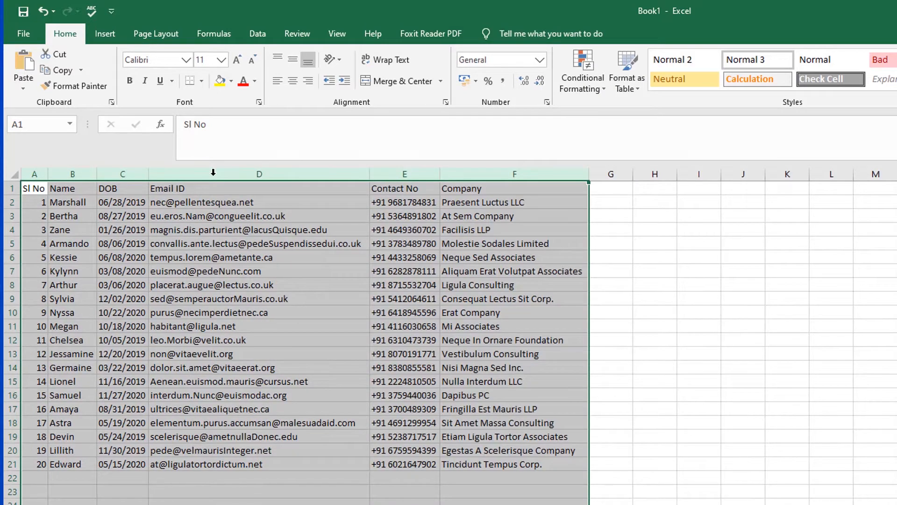
- Undo the last column width change, and AutoFit columns A to F together to their contents
left_click(271, 309)
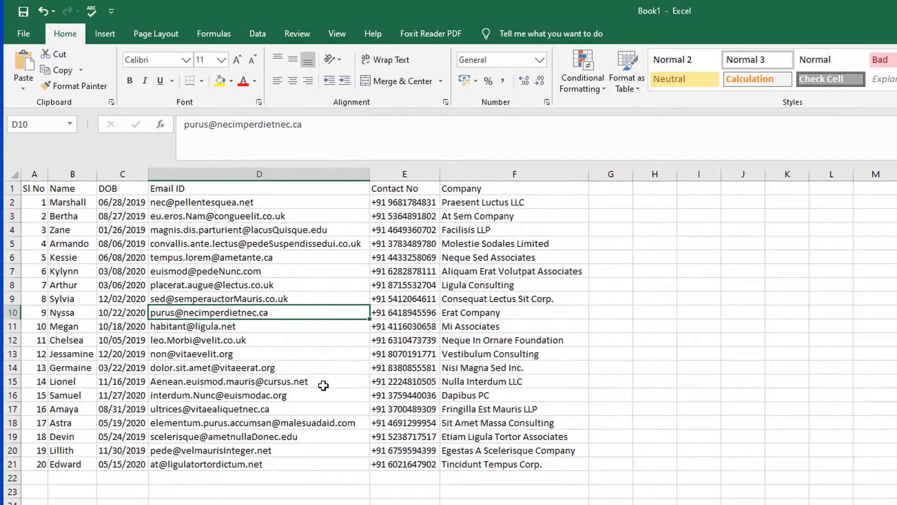
key("ctrl+z")
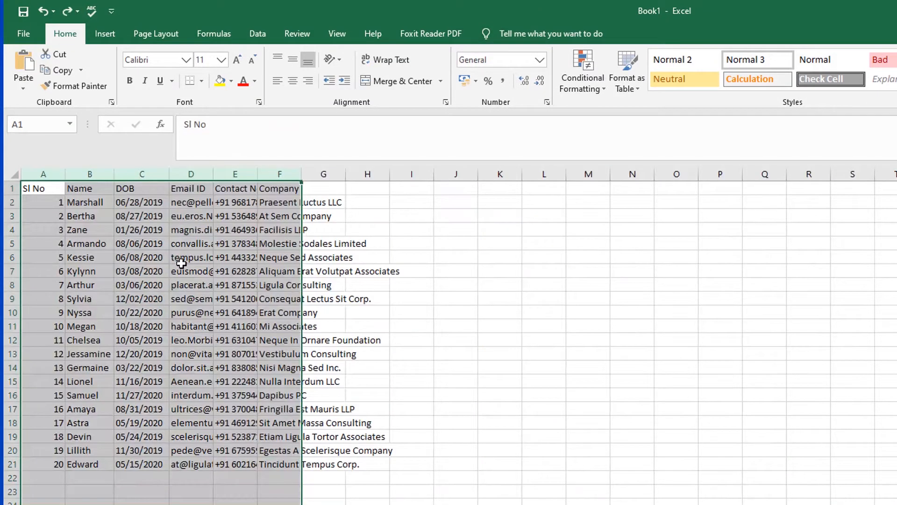
left_click(182, 258)
left_click_drag(40, 170, 293, 174)
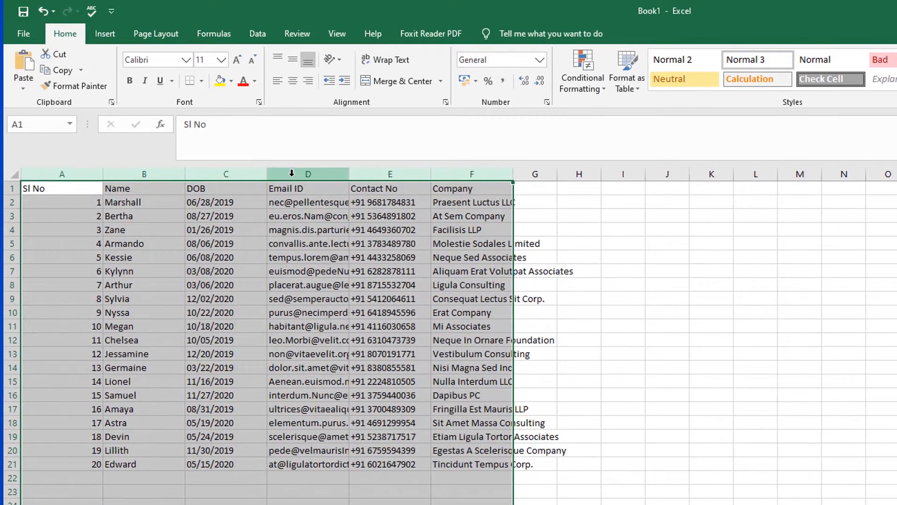
double_click(349, 173)
key("Down")
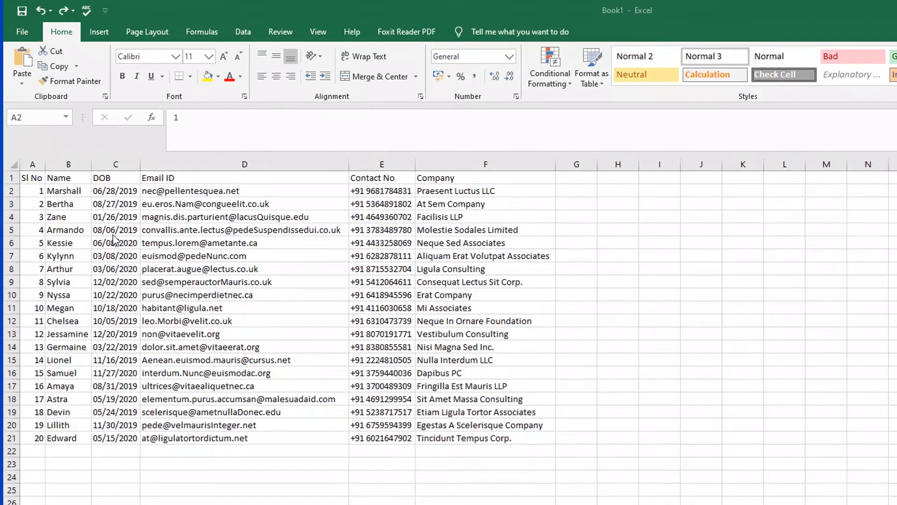
- Select all rows from row 2 downward and increase their height together
left_click(12, 191)
key("ctrl+shift+Down")
left_click_drag(10, 223, 10, 238)
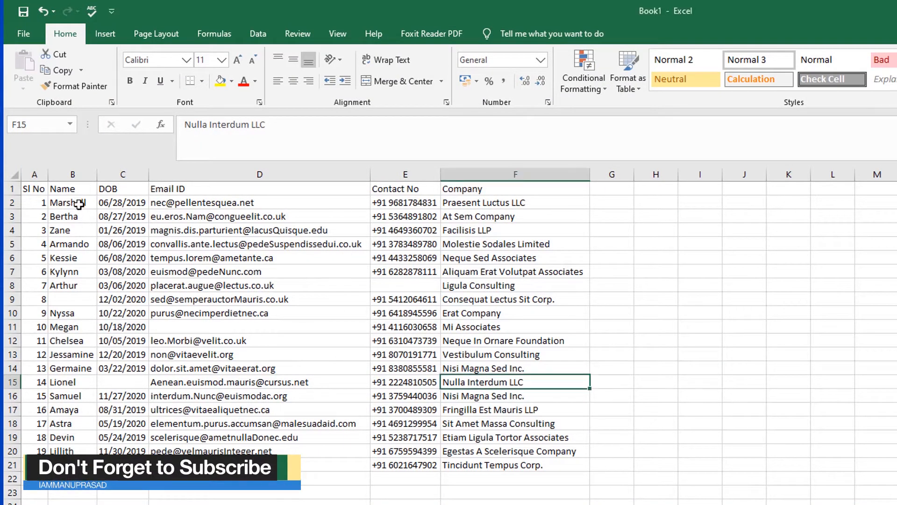
- Select the entire data region surrounding cell D5
left_click(152, 237)
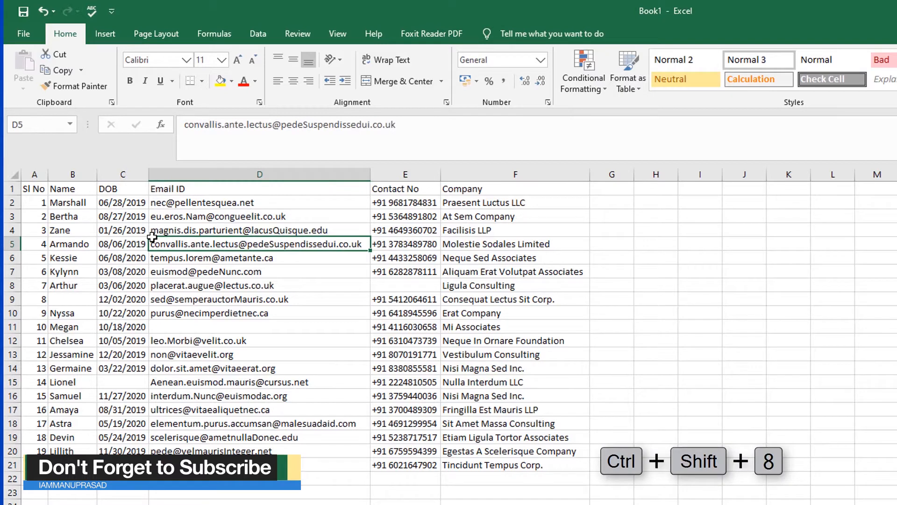
key("ctrl+shift+8")
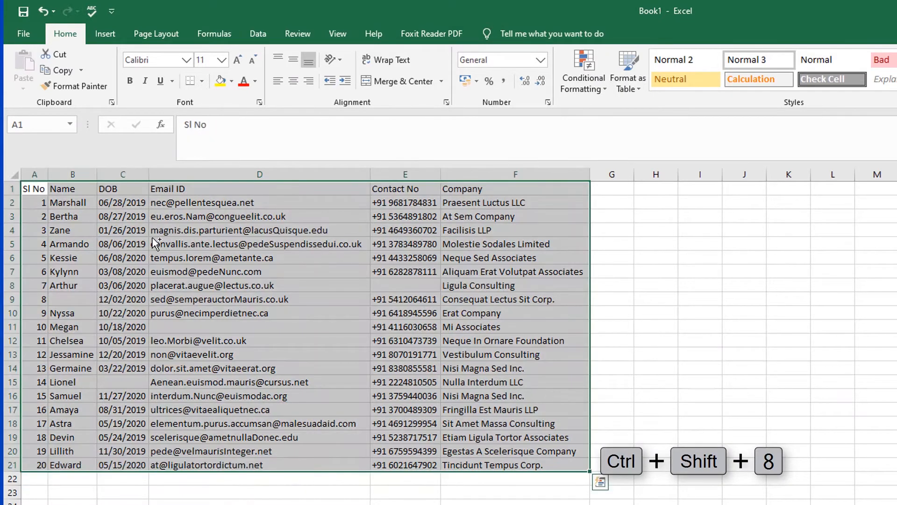
- Select the Company column from its header down to the last entry, and extend a selection rightward from A3 along its row
left_click(493, 190)
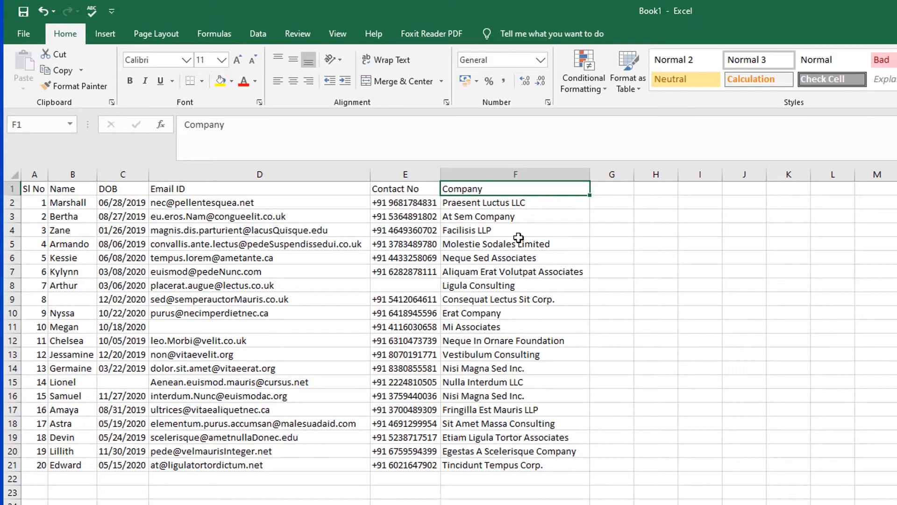
key("ctrl+shift+Down")
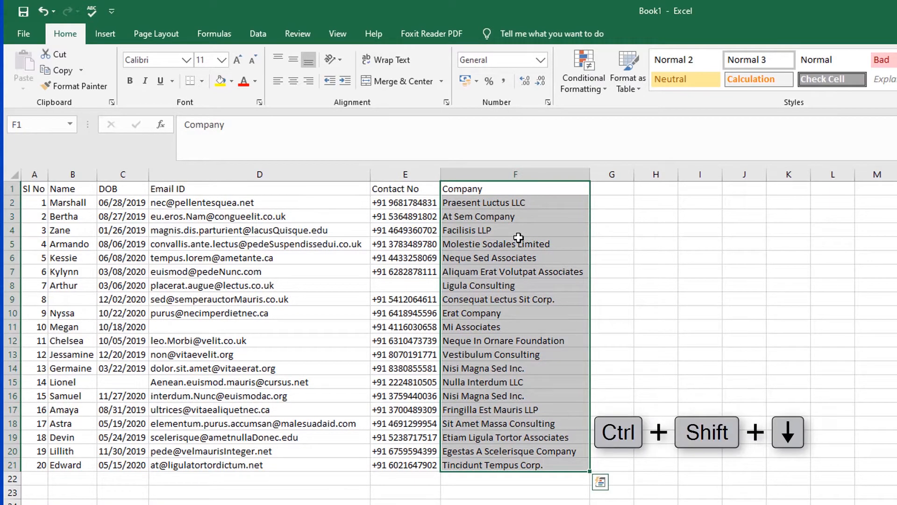
left_click(39, 213)
key("ctrl+shift+Right")
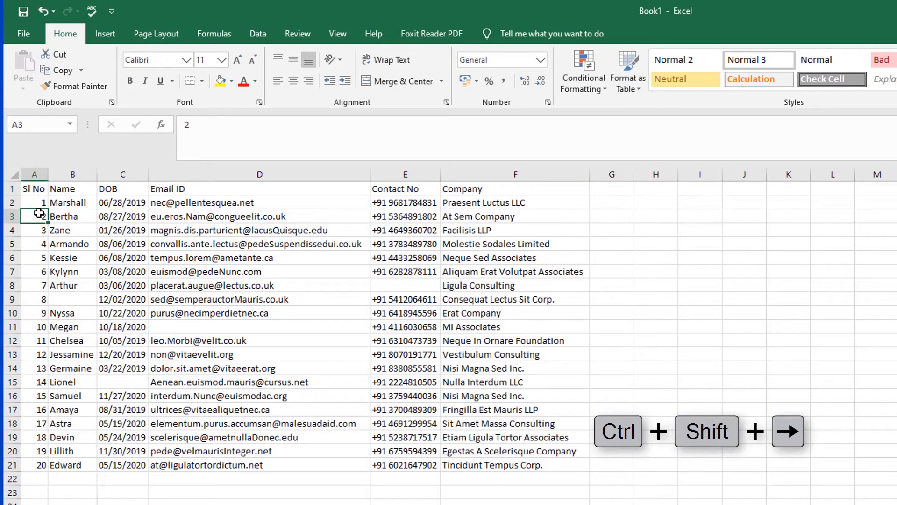
left_click(206, 254)
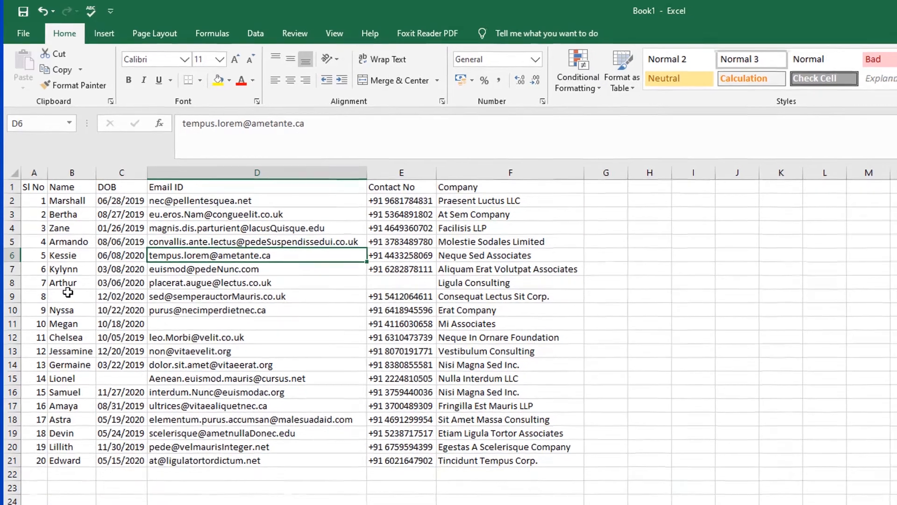
- Use Go To Special with the Blanks option to select all empty cells in the data
left_click(121, 378)
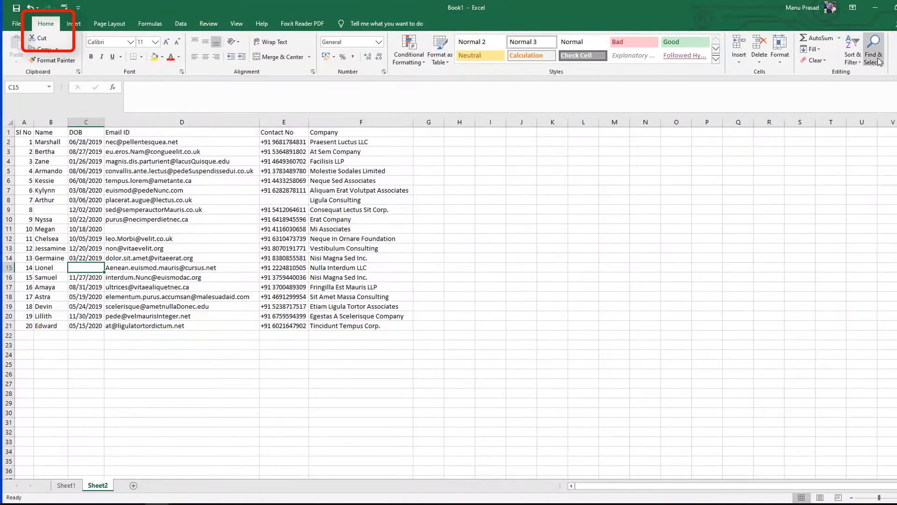
left_click(872, 56)
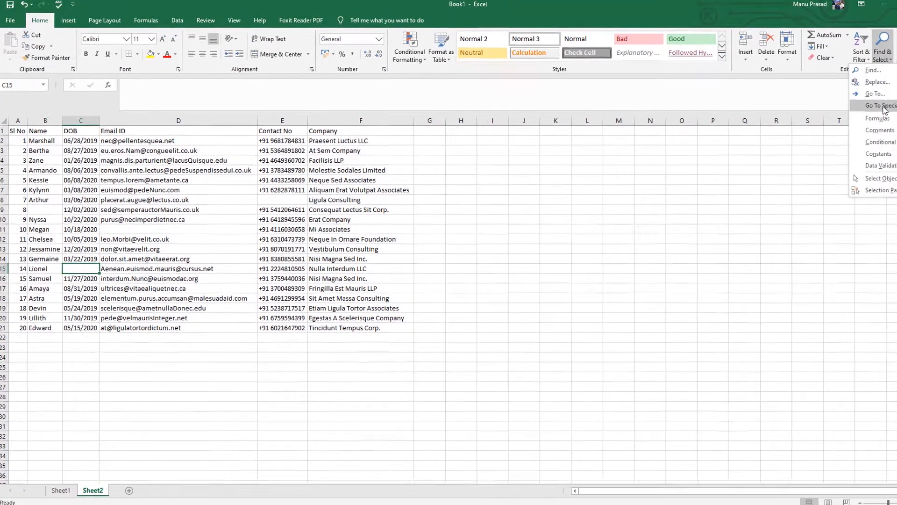
left_click(878, 106)
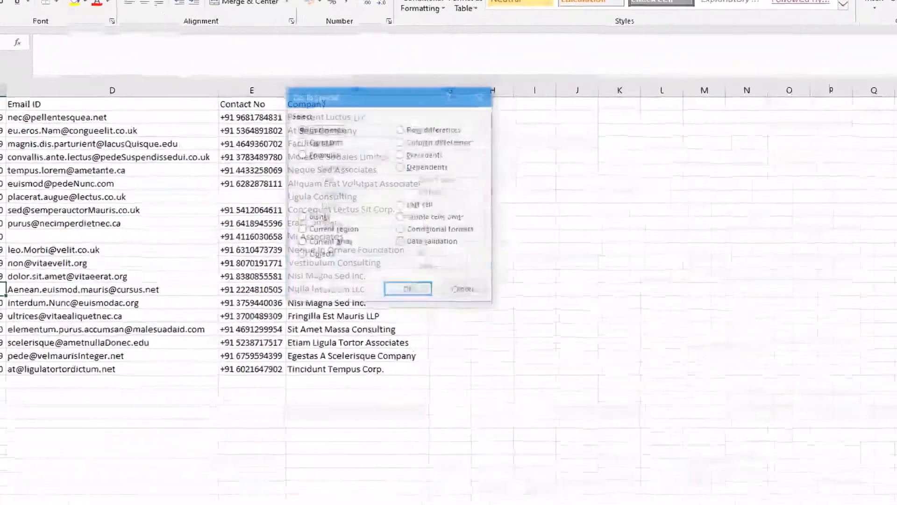
left_click(302, 218)
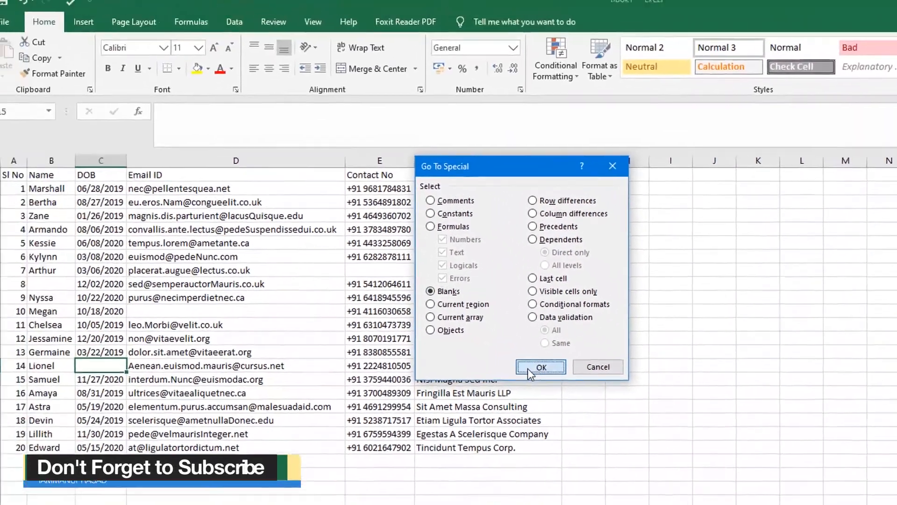
left_click(412, 298)
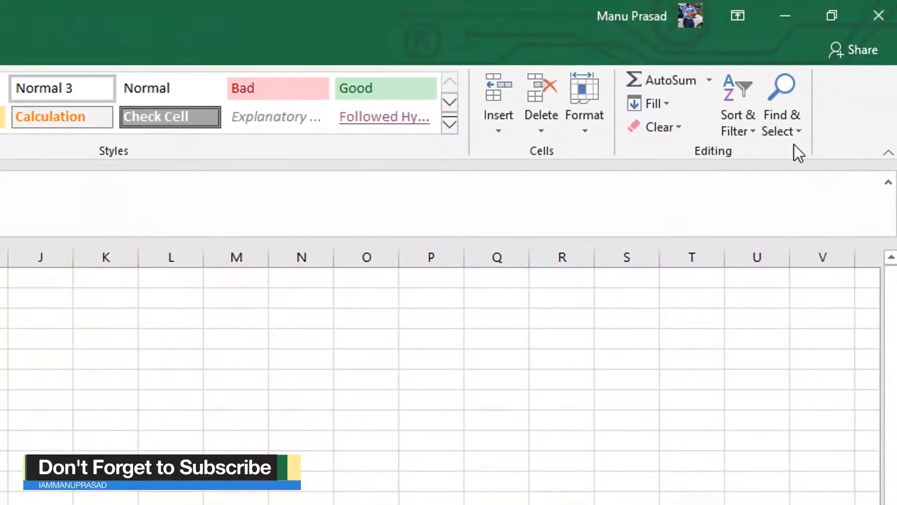
left_click(797, 132)
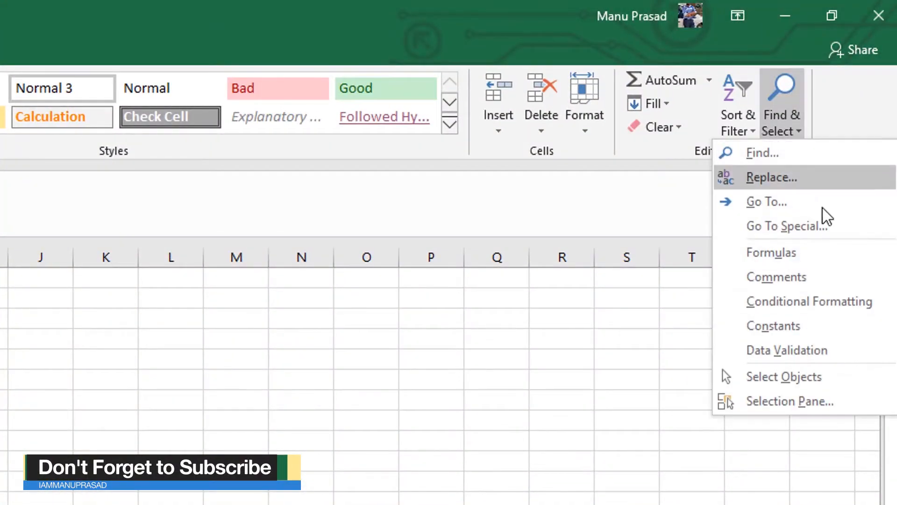
left_click(809, 229)
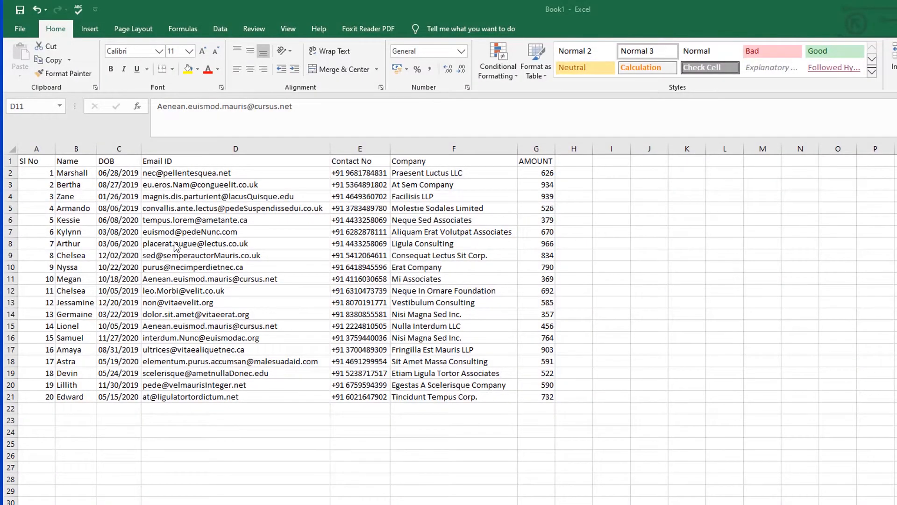
- Open Quick Analysis on the data range around D8, browse its chart and total options, and convert the range to a Table
left_click(179, 244)
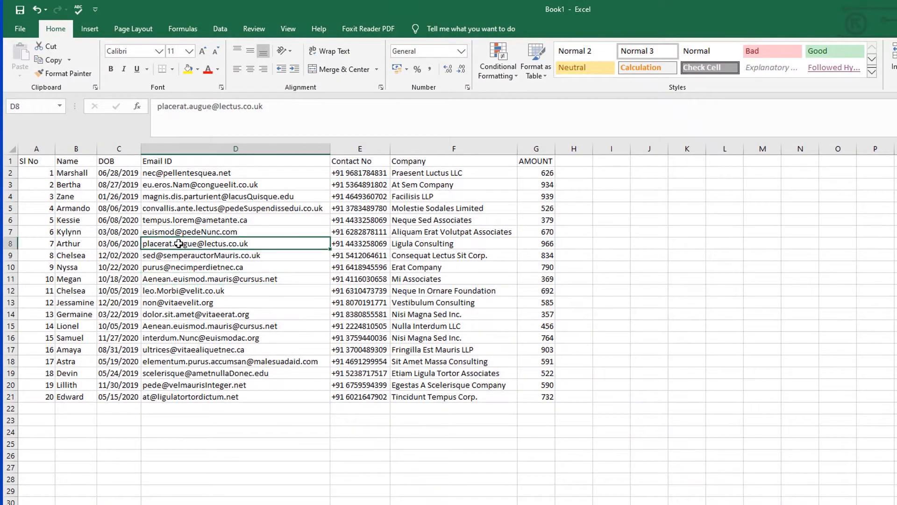
key("ctrl+q")
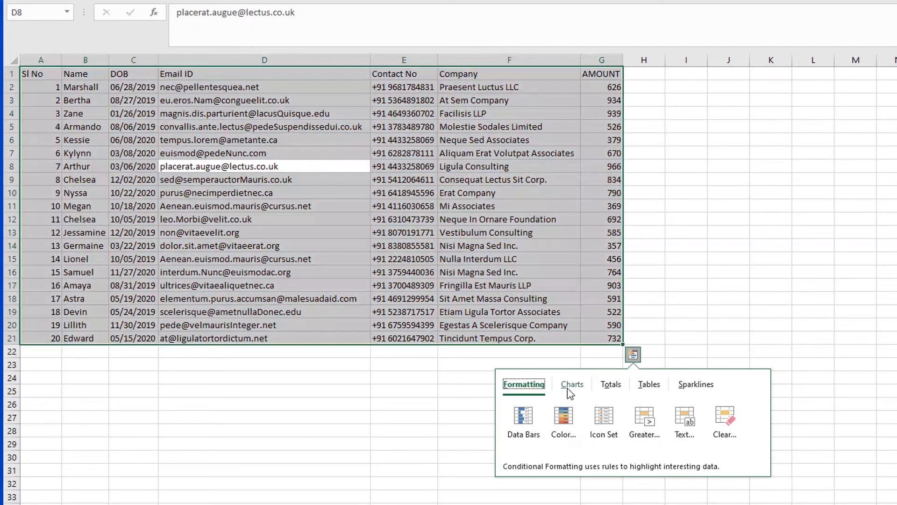
left_click(568, 388)
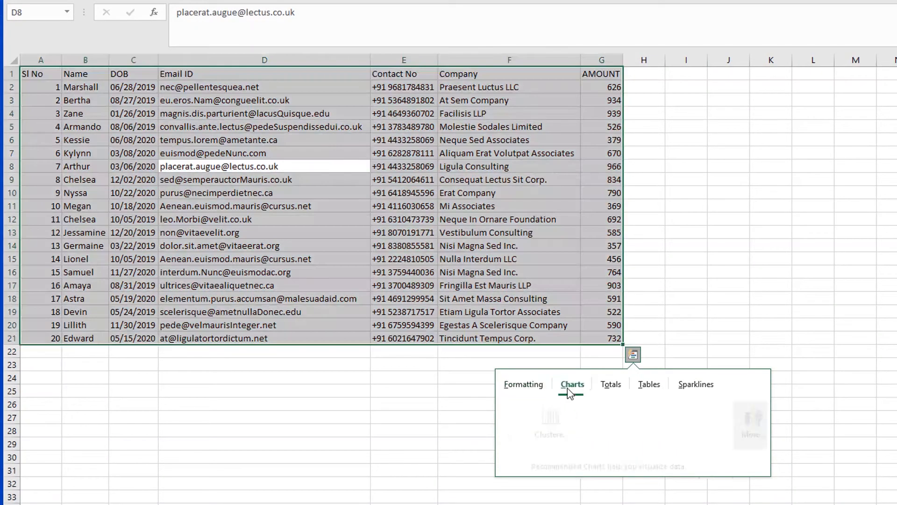
left_click(612, 387)
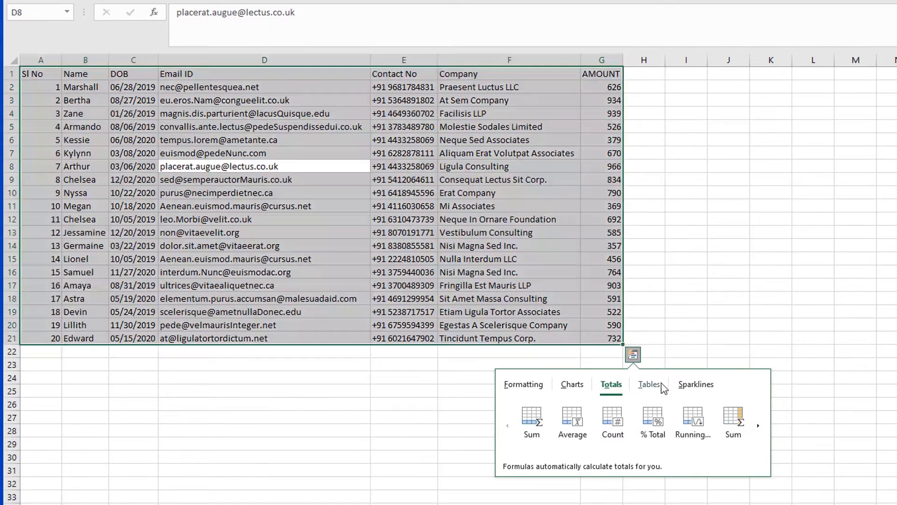
left_click(649, 384)
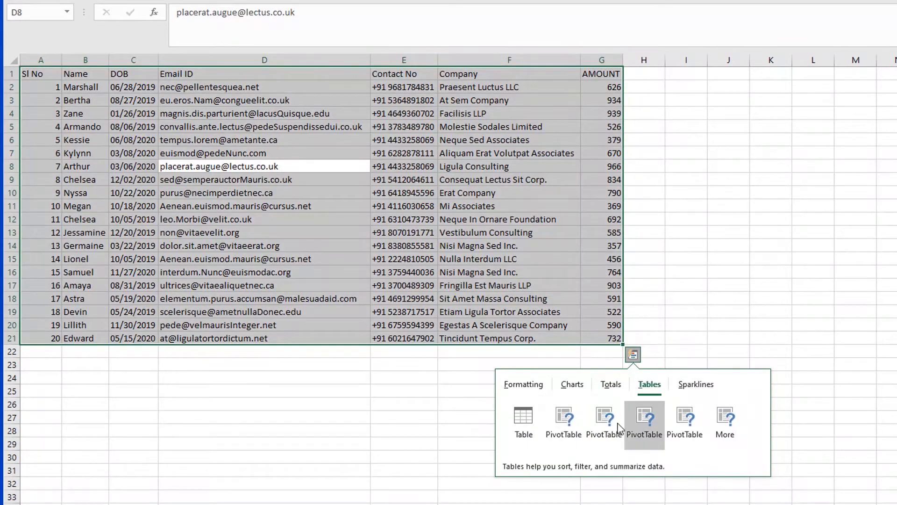
mouse_move(522, 435)
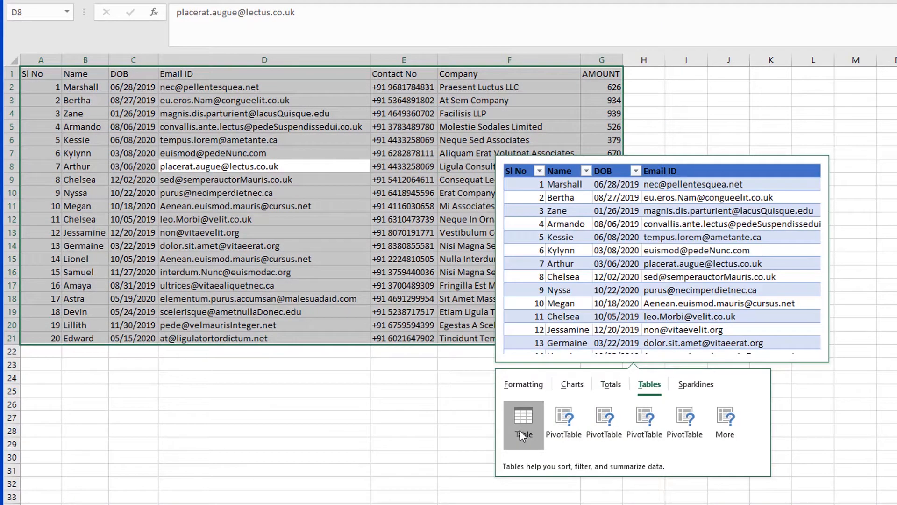
left_click(521, 431)
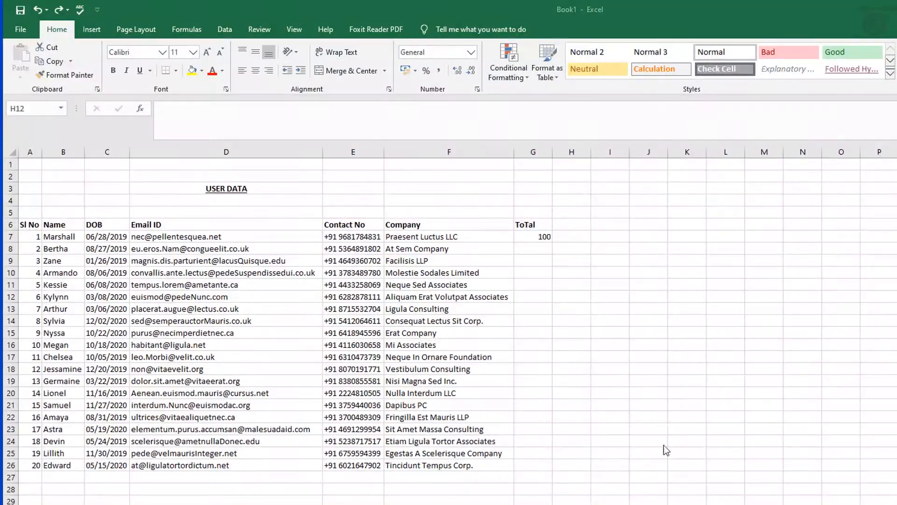
- Try to fill the value 100 from G7 down the ToTal column
left_click(534, 238)
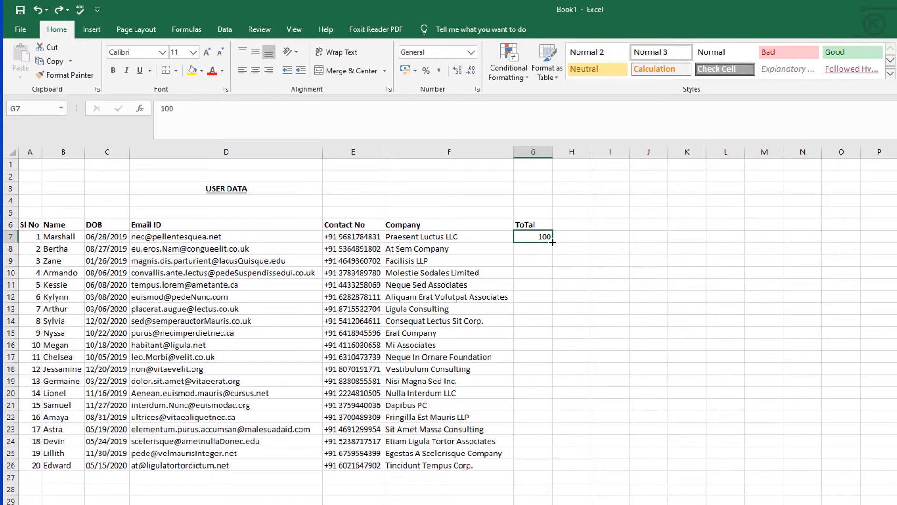
double_click(552, 241, "ctrl")
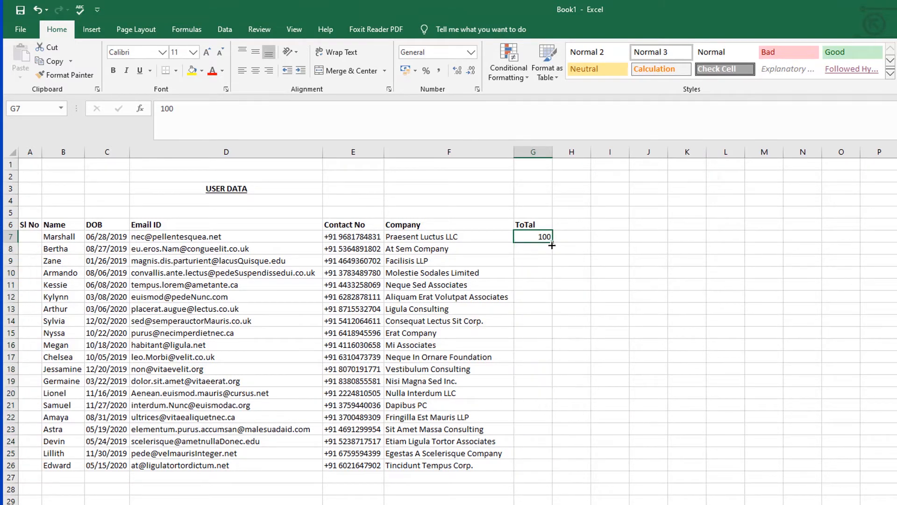
left_click_drag(551, 245, 701, 320)
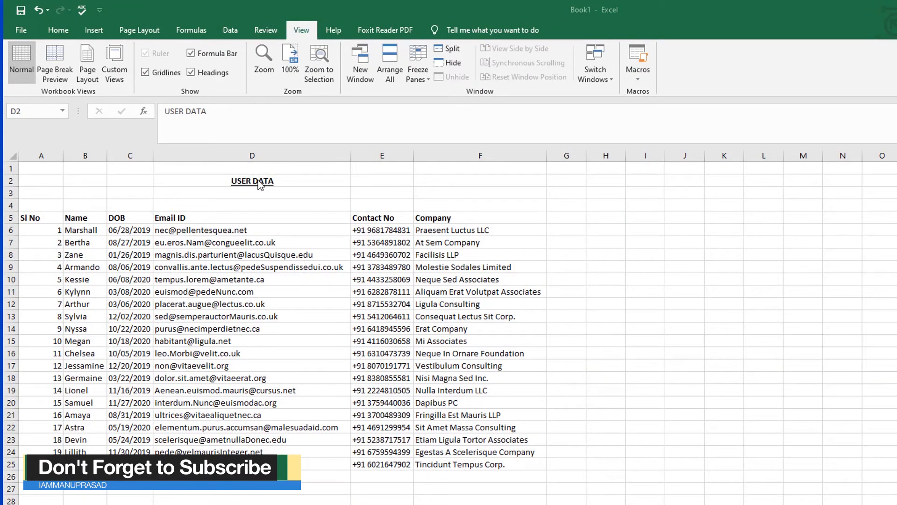
- Group Sheet1, Sheet2 and Sheet3, and fill the USER DATA title in D2 across the worksheets with the All option
left_click(260, 184)
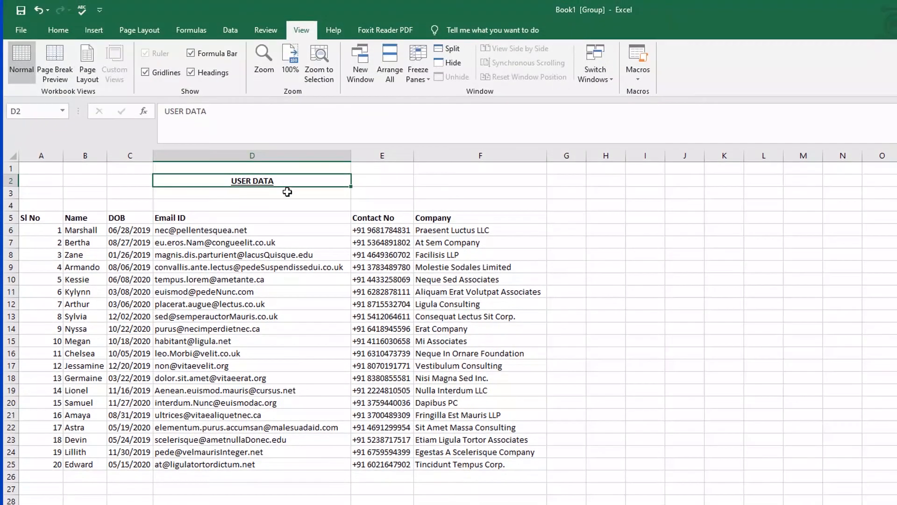
left_click(58, 5)
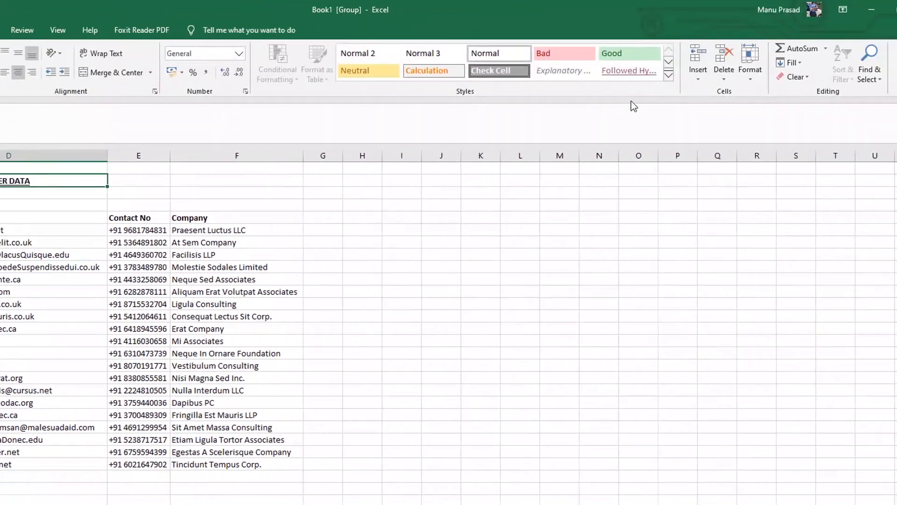
left_click(790, 64)
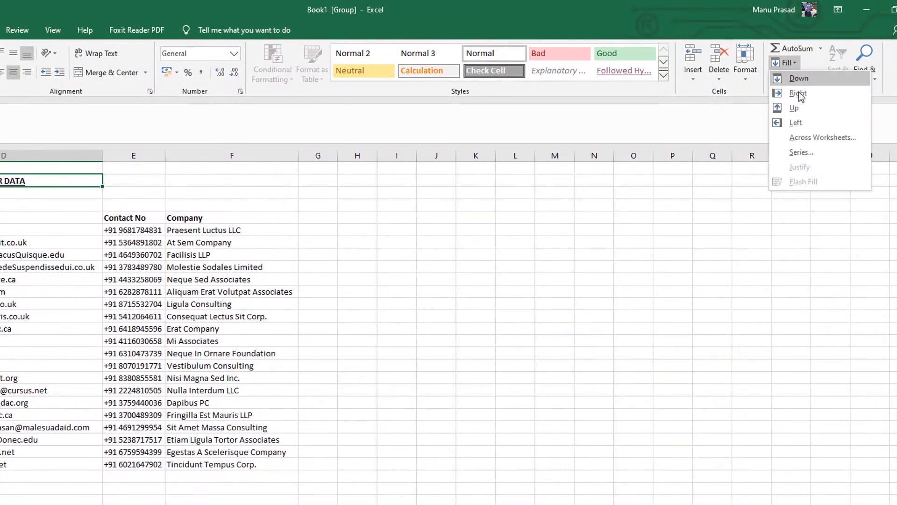
left_click(808, 138)
left_click_drag(543, 246, 420, 229)
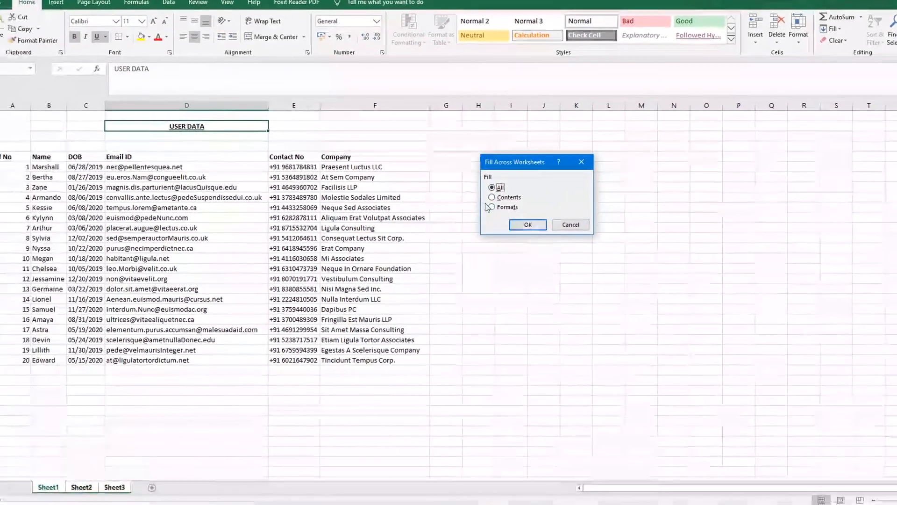
left_click(527, 224)
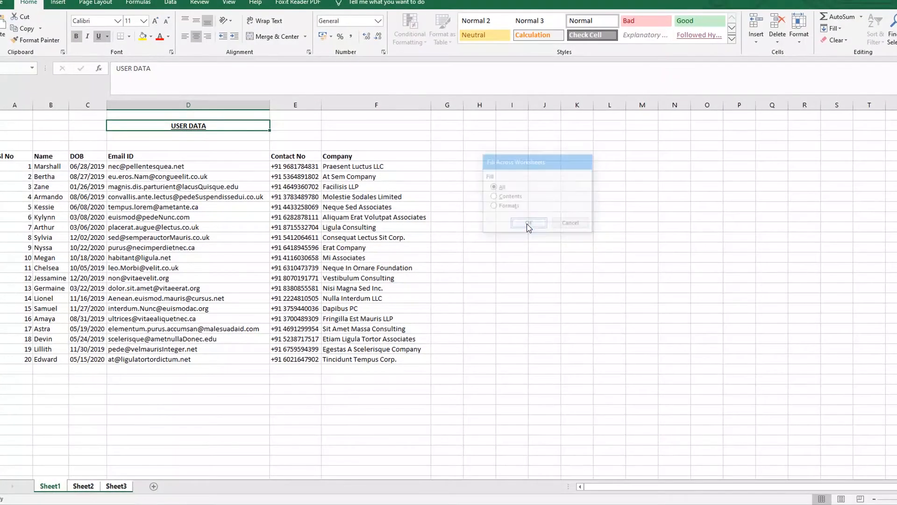
- Check Sheet2 and Sheet3 for the title filled across the worksheets
left_click(84, 486)
left_click_drag(127, 107, 134, 105)
left_click(116, 486)
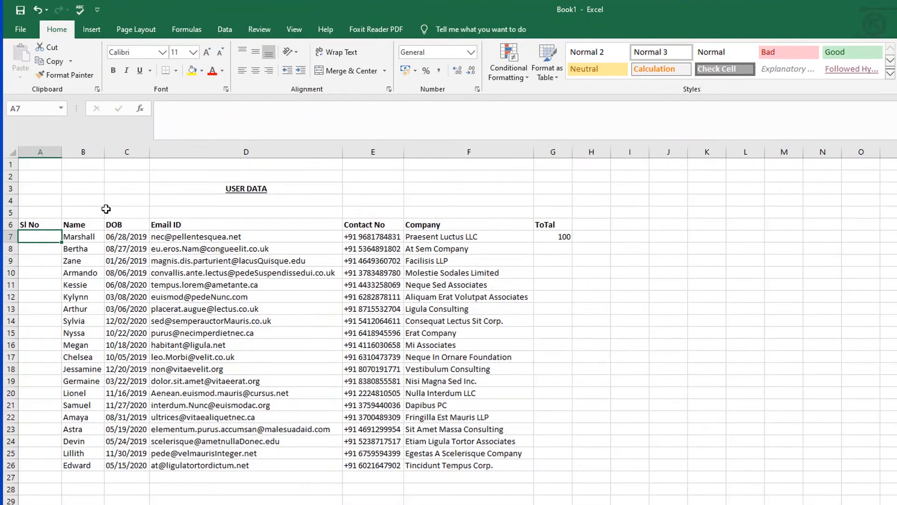
- Enter 1 in A7 and 2 in A8 under the Sl No heading
type("1")
key("Return")
type("2")
key("Return")
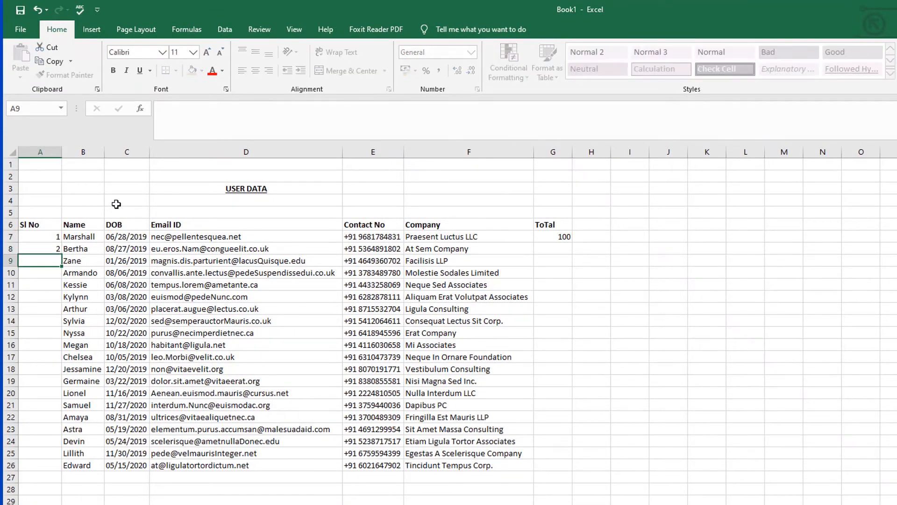
- Extend the Sl No series from A7:A8 down to A26, and the month series from Jan and Feb in I10:I11 down to I24
left_click_drag(42, 232, 44, 248)
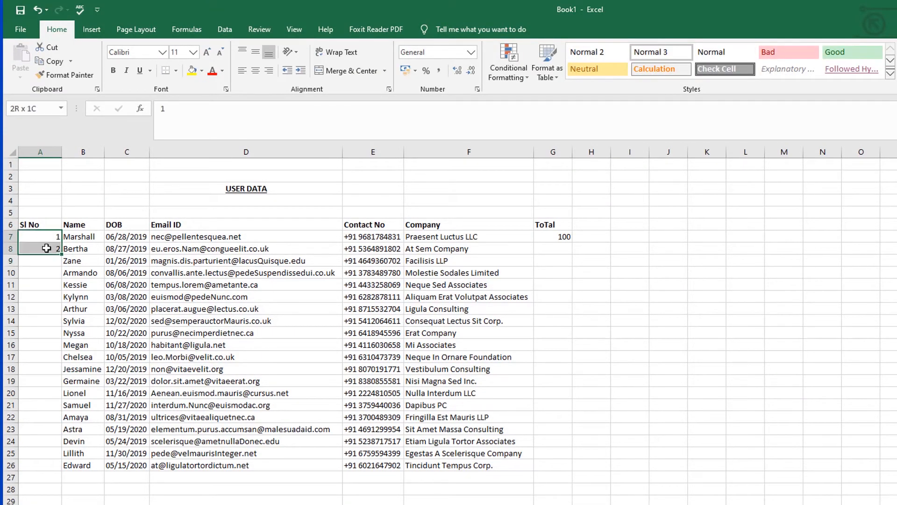
double_click(61, 254)
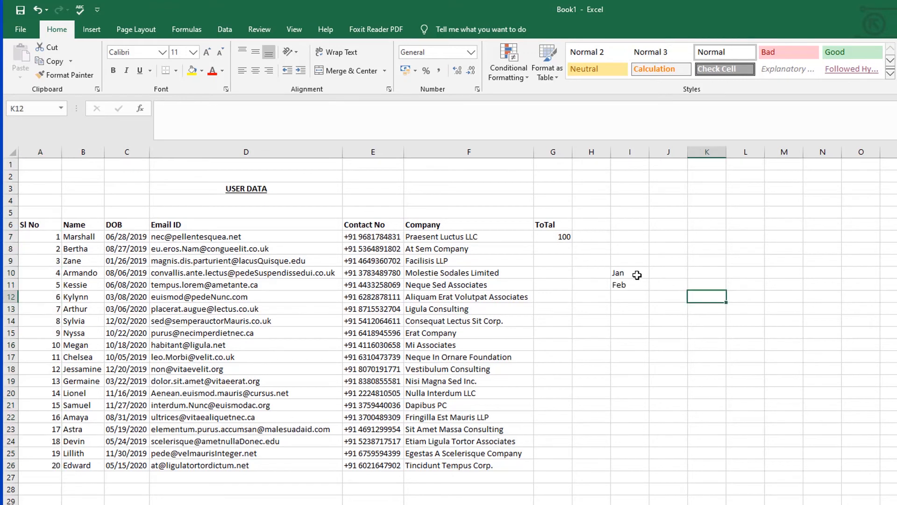
left_click_drag(637, 275, 652, 446)
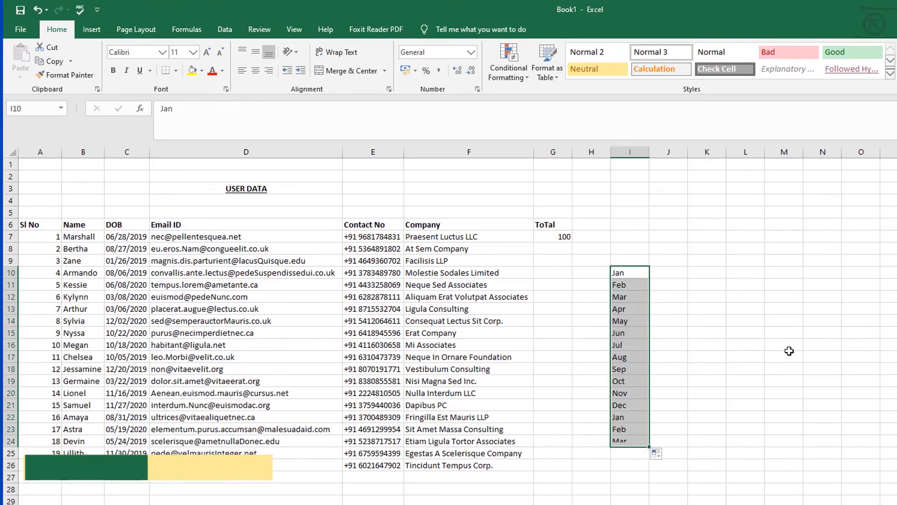
- Enter 1st in K11 and fill the ordinal series down to K24
left_click(704, 284)
type("1st")
key("Return")
left_click(704, 285)
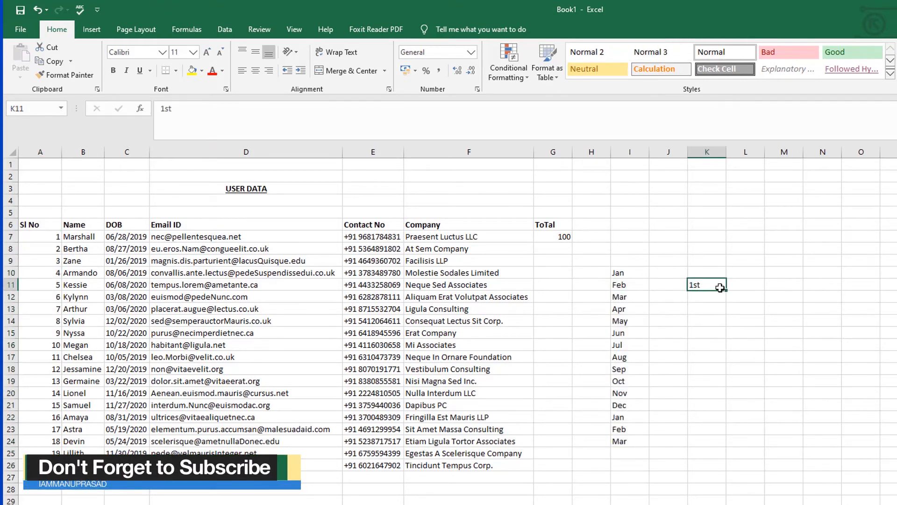
left_click_drag(726, 290, 724, 450)
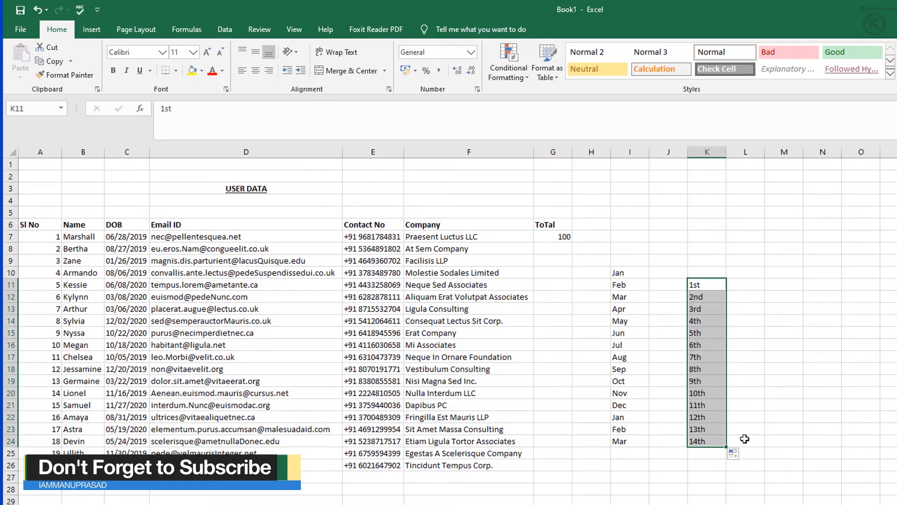
- Enter Sunday in M11 and fill the weekday series down column M
left_click(775, 285)
type("Sunday")
key("Return")
left_click(781, 284)
left_click_drag(802, 291, 801, 430)
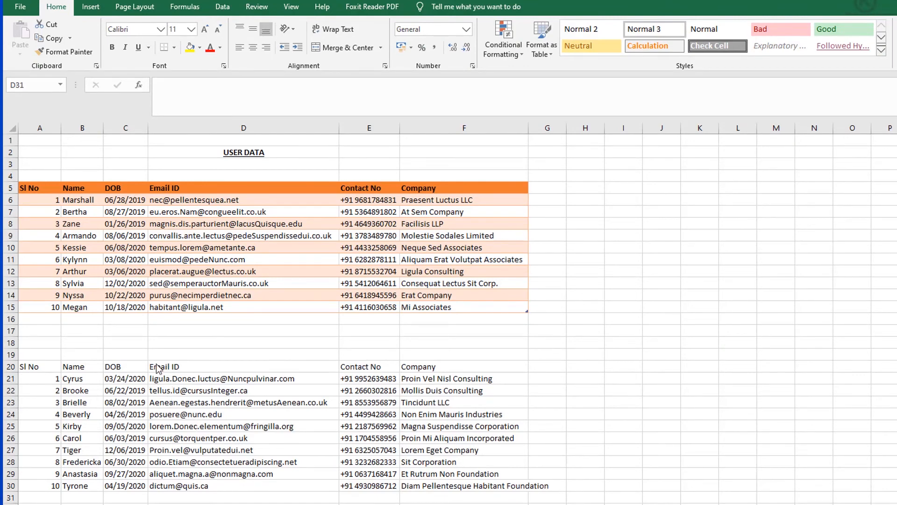
- Copy the formatting of the orange table in A5:F15 onto the unformatted table starting at A20 with Format Painter
left_click_drag(47, 188, 473, 307)
left_click(58, 52)
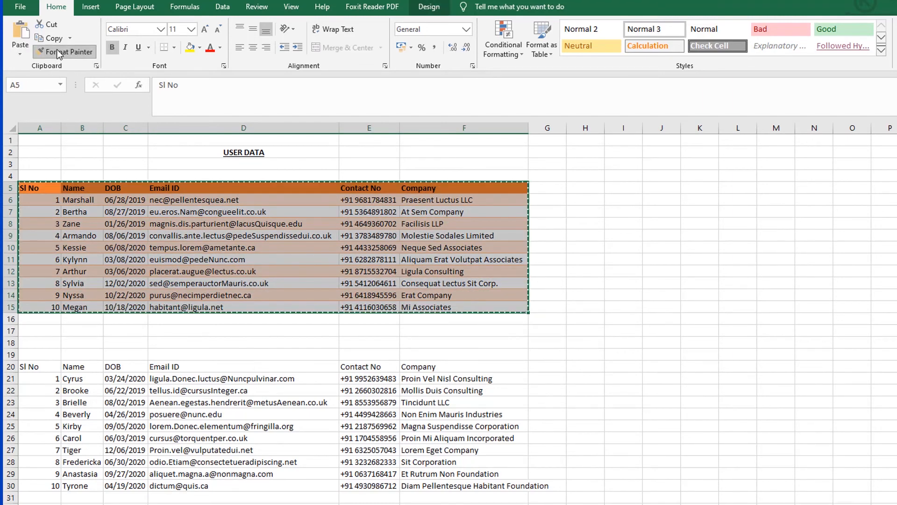
left_click(51, 368)
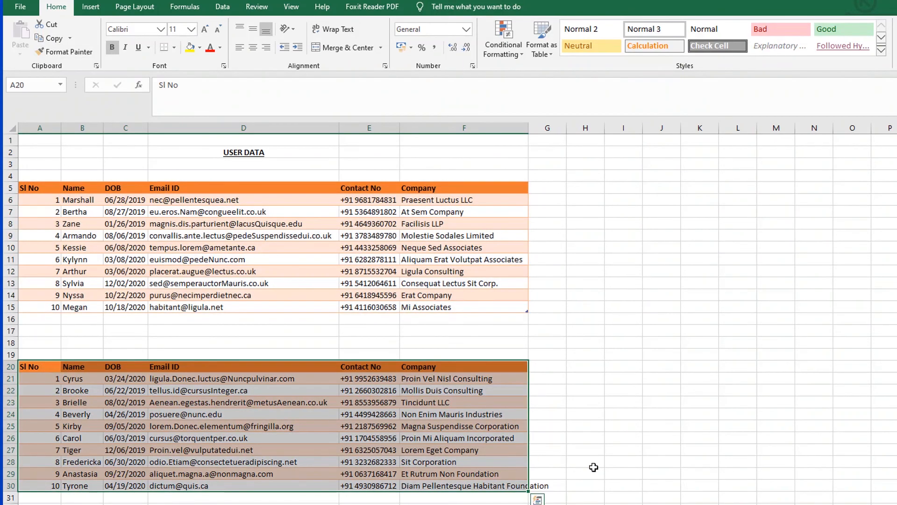